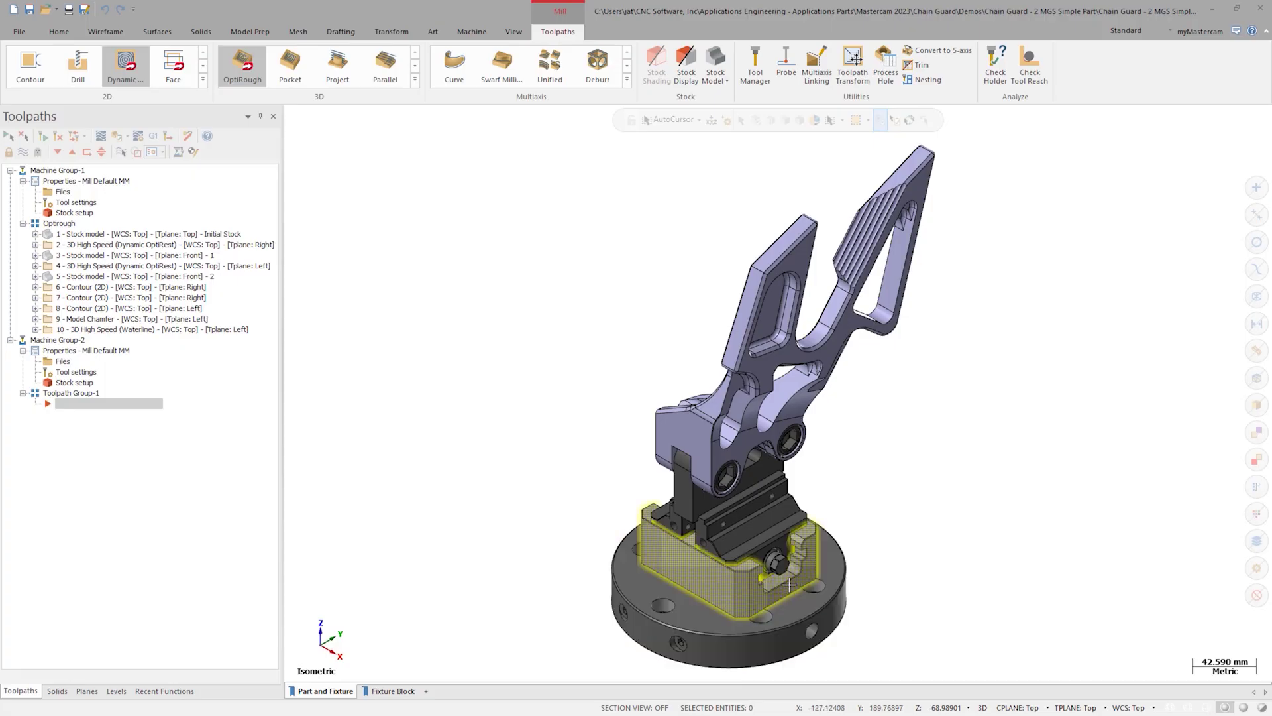
# - Orbit and zoom the assembly, switch to the Fixture Block view, and open Machine Group-2's stock setup
pyautogui.moveTo(781, 577); pyautogui.dragTo(640, 481, button='middle')
pyautogui.scroll(2, 702, 475)
pyautogui.scroll(1, 722, 451)
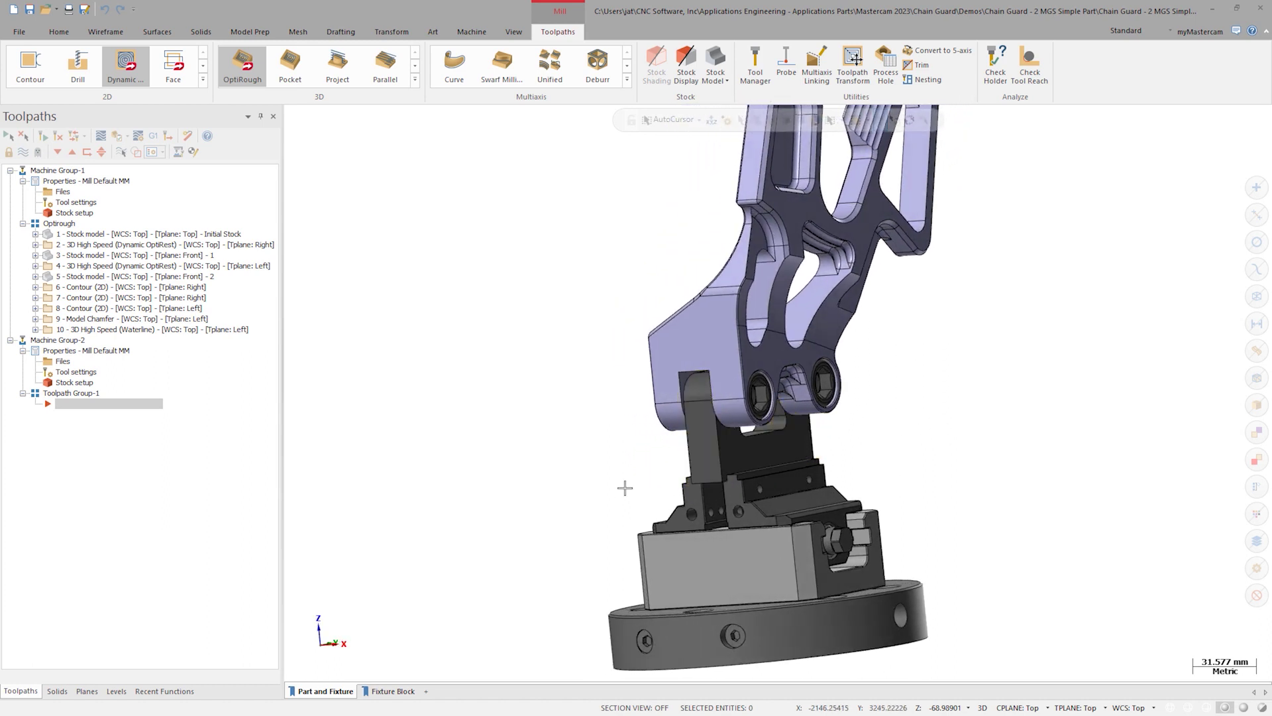
pyautogui.click(392, 691)
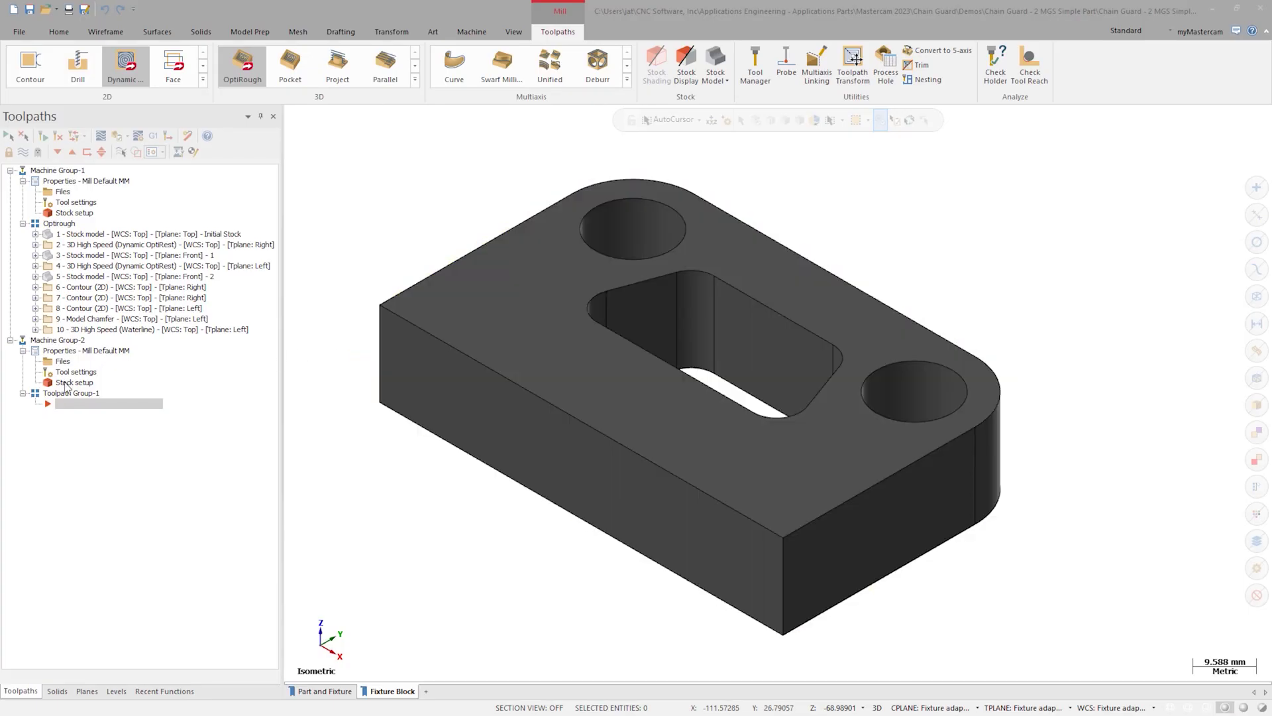
pyautogui.click(65, 384)
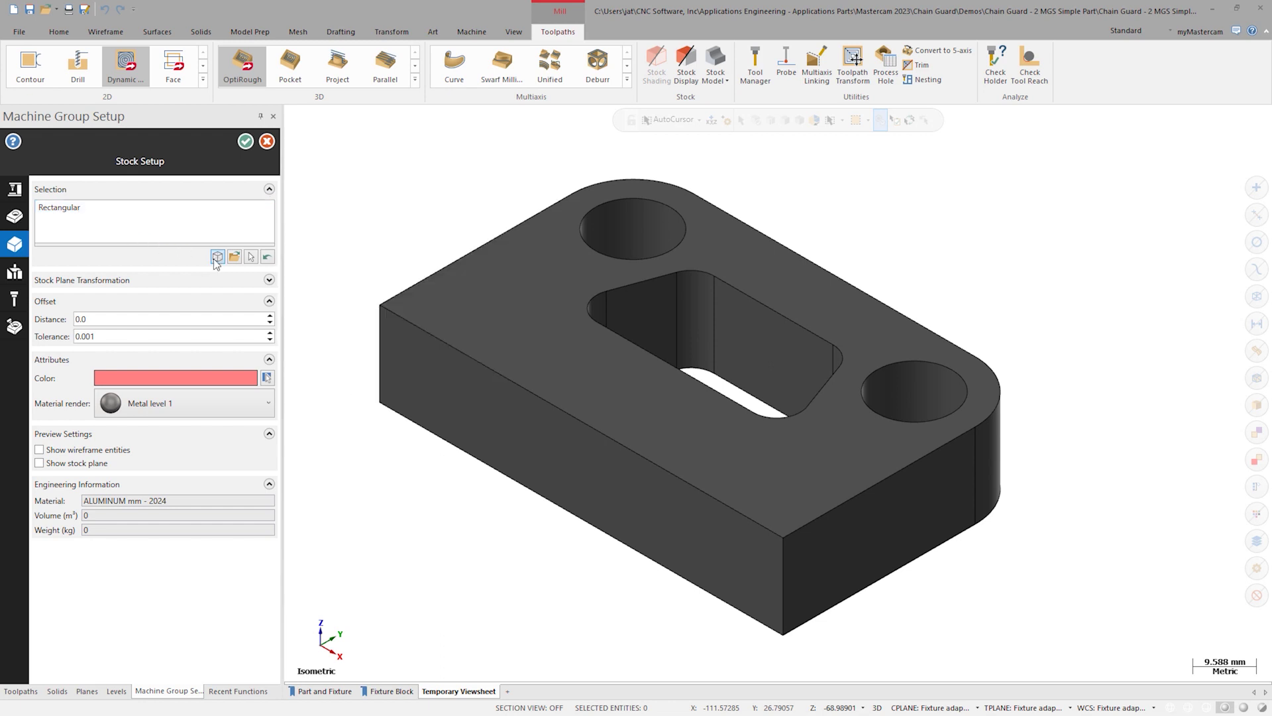
# - Choose Edit bounding box for the Rectangular stock
pyautogui.rightClick(82, 214)
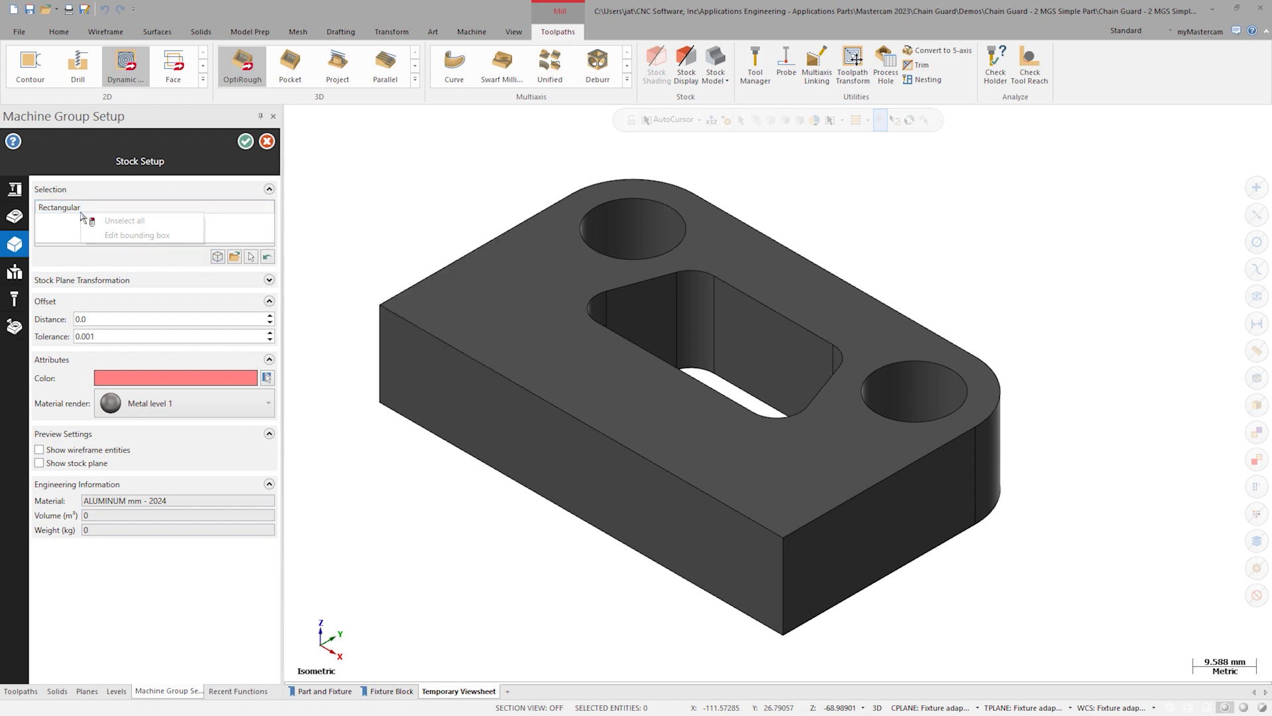
pyautogui.click(112, 233)
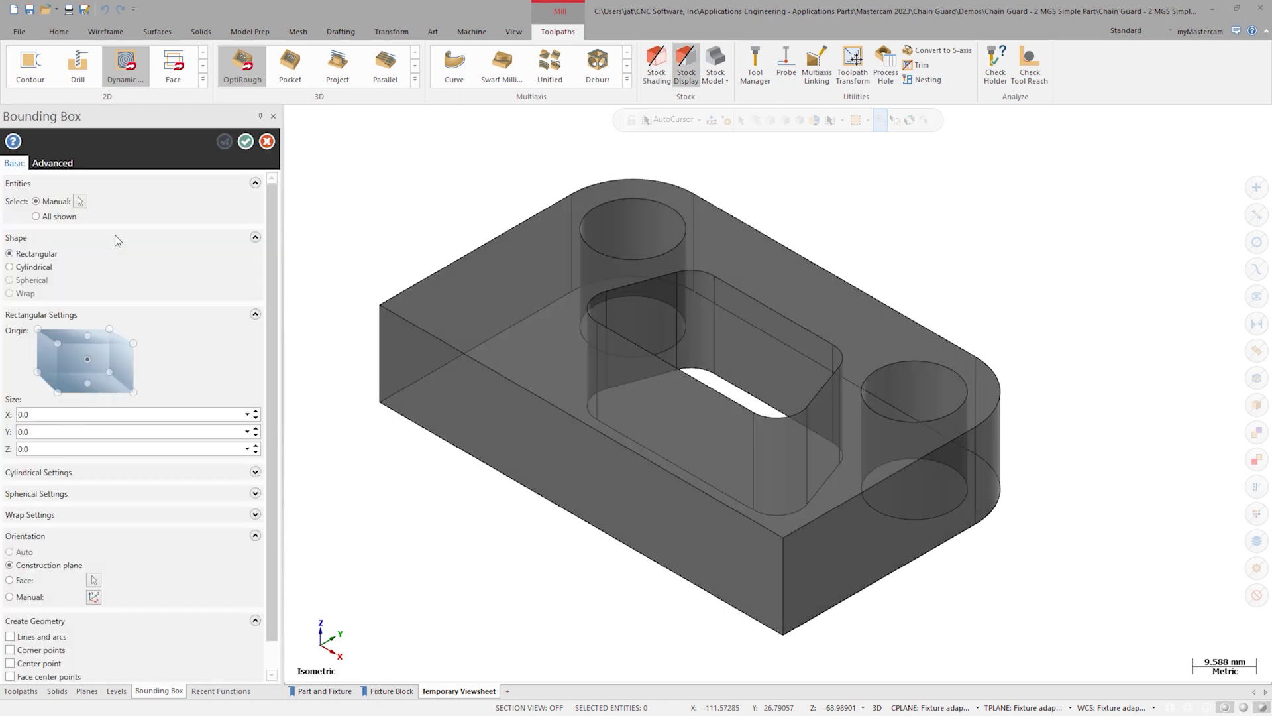
# - Fit the bounding box to all shown geometry at 86 × 54 × 18, anchored at top centre
pyautogui.click(49, 219)
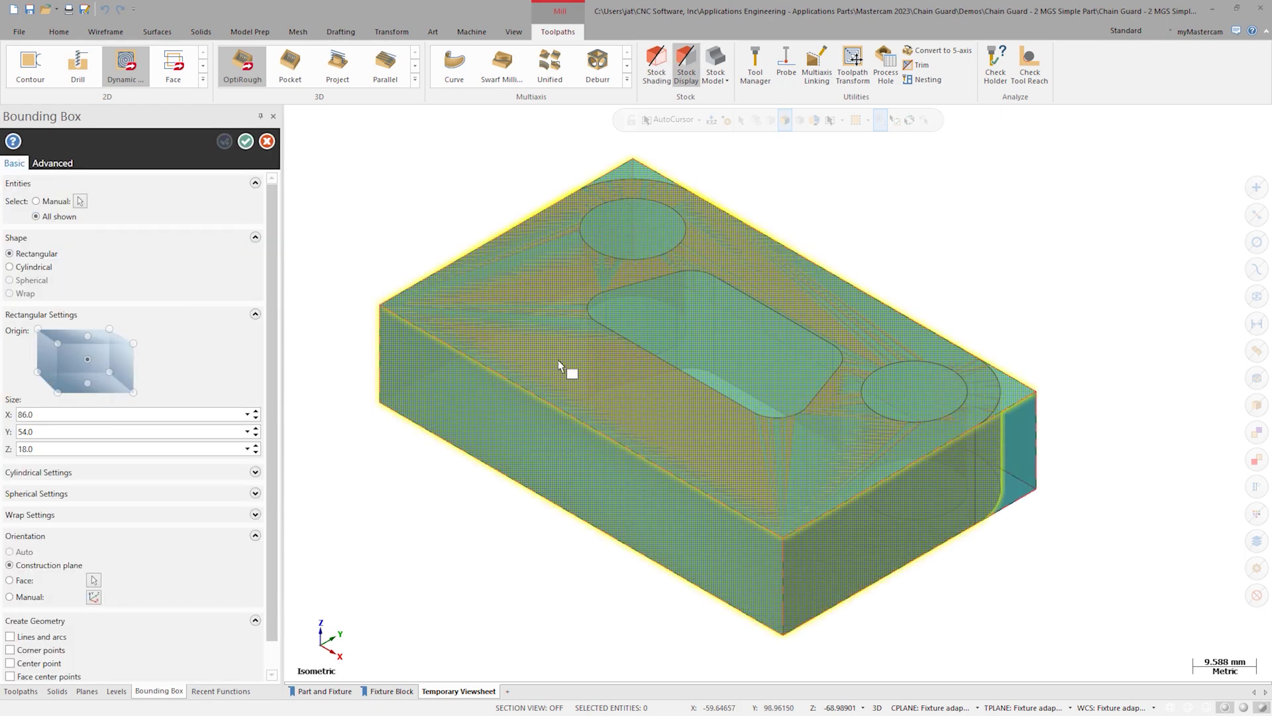
pyautogui.moveTo(913, 511); pyautogui.dragTo(1020, 581)
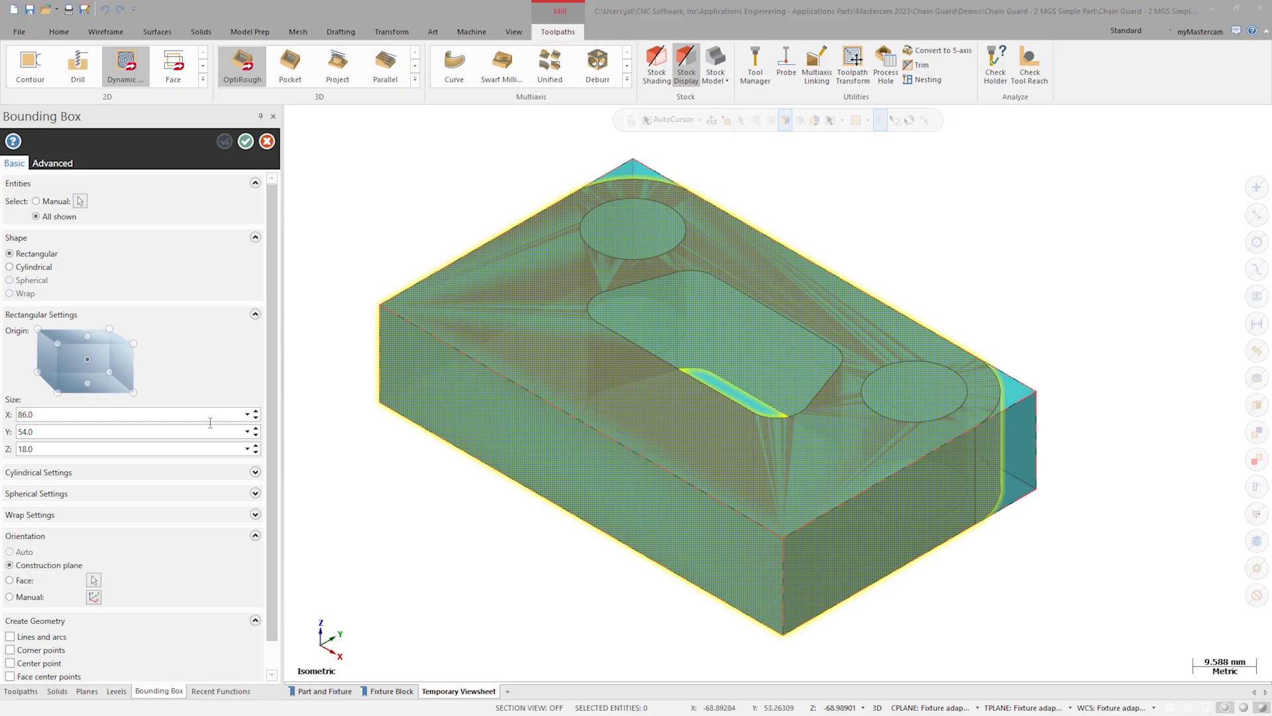
pyautogui.click(86, 338)
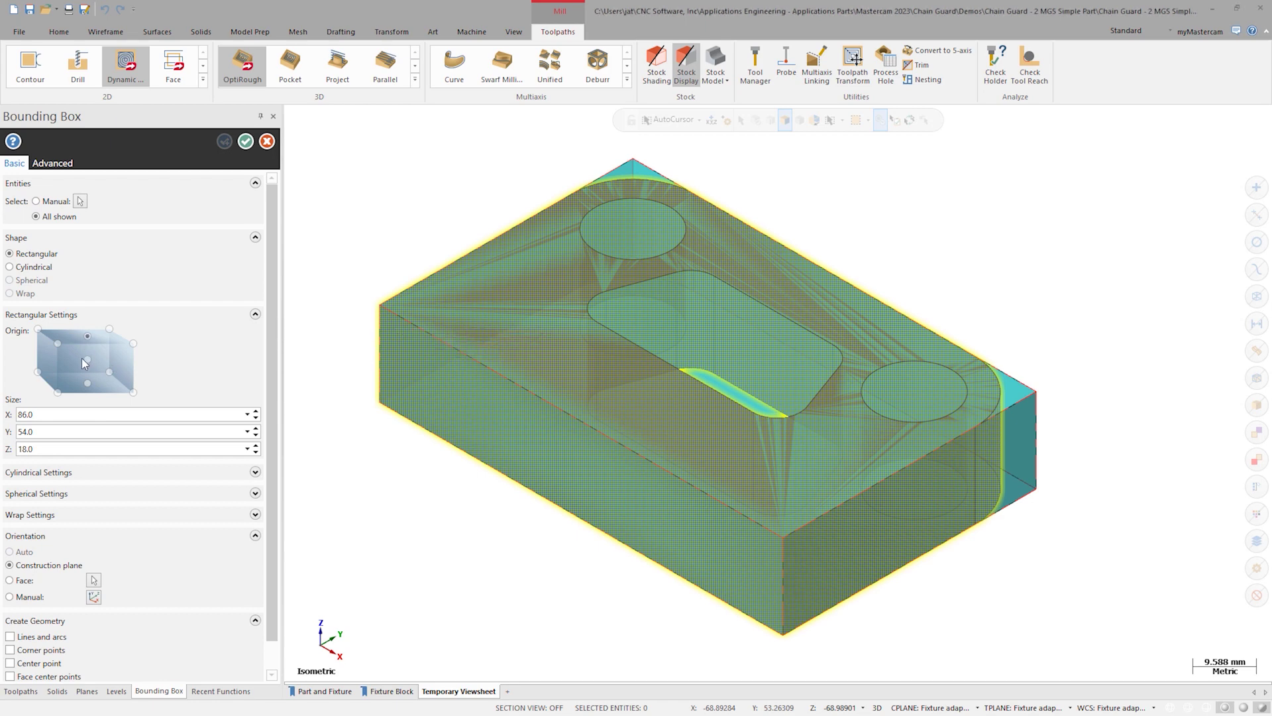
# - Resize the stock box to X 100, Y 60, Z 30 mm and accept it
pyautogui.click(51, 448)
pyautogui.write('30')
pyautogui.press('Return')
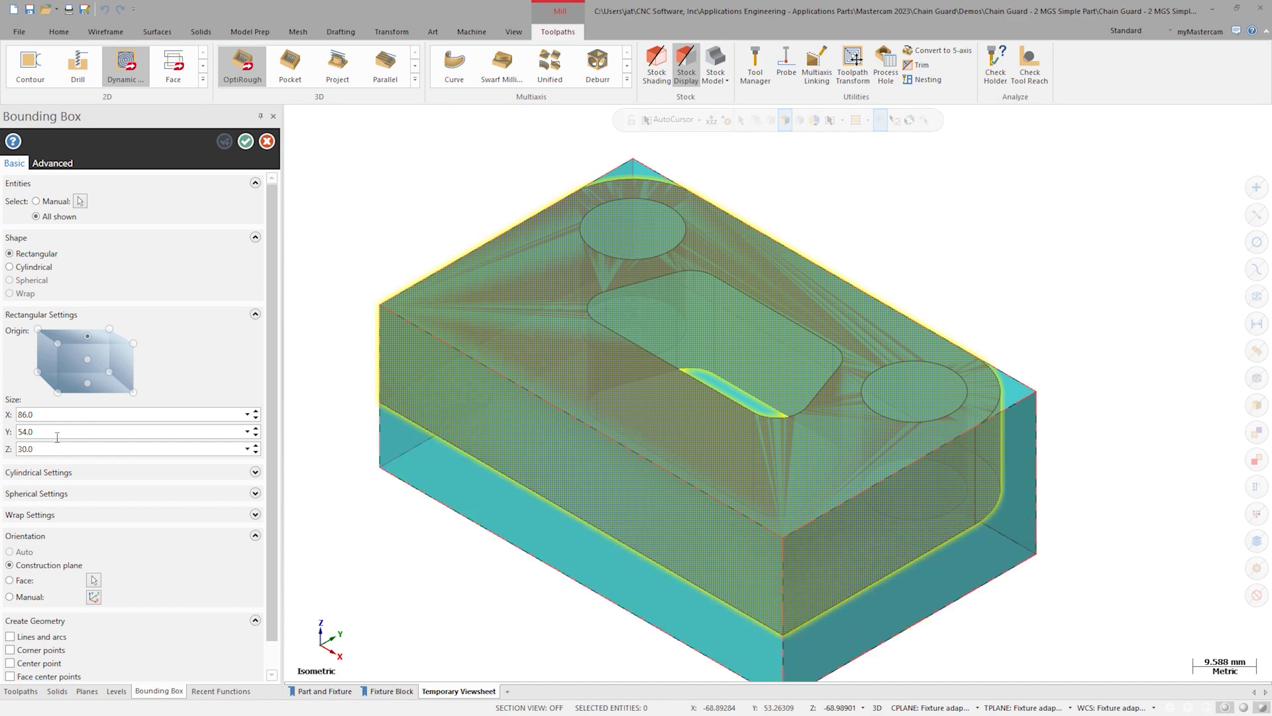
pyautogui.click(57, 431)
pyautogui.click(49, 416)
pyautogui.write('100')
pyautogui.press('Return')
pyautogui.click(57, 430)
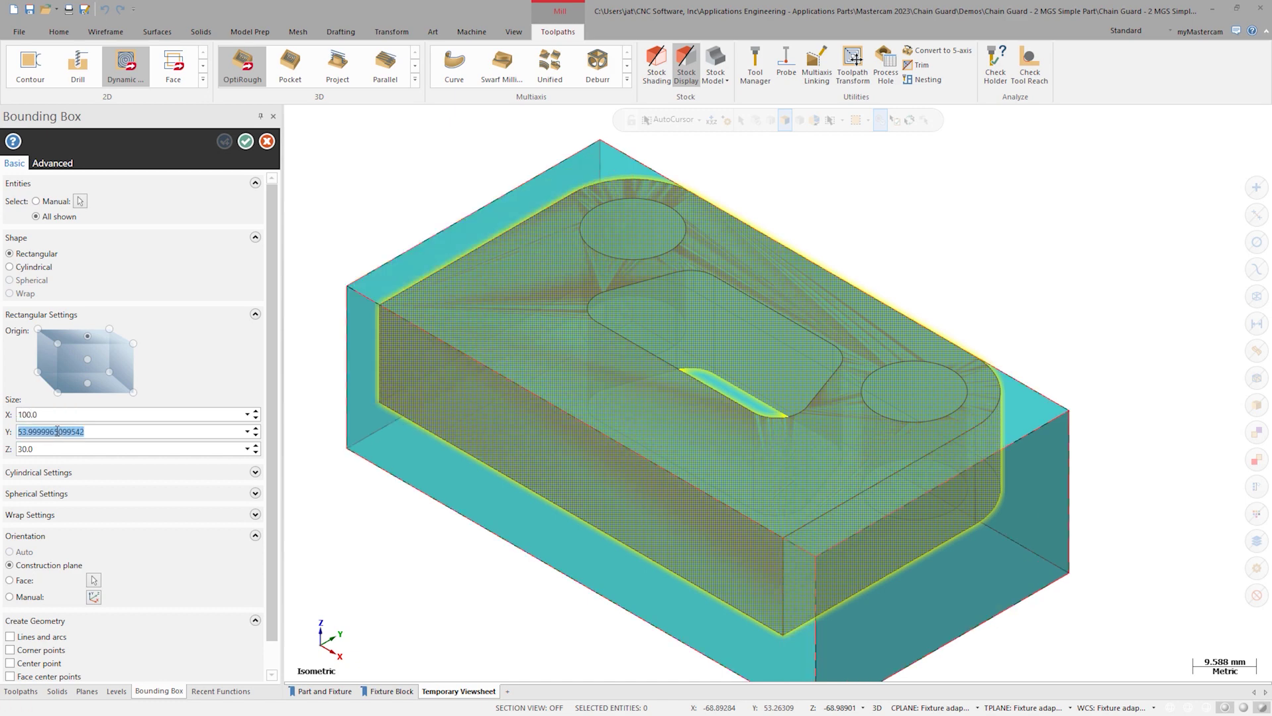
pyautogui.write('60')
pyautogui.press('Return')
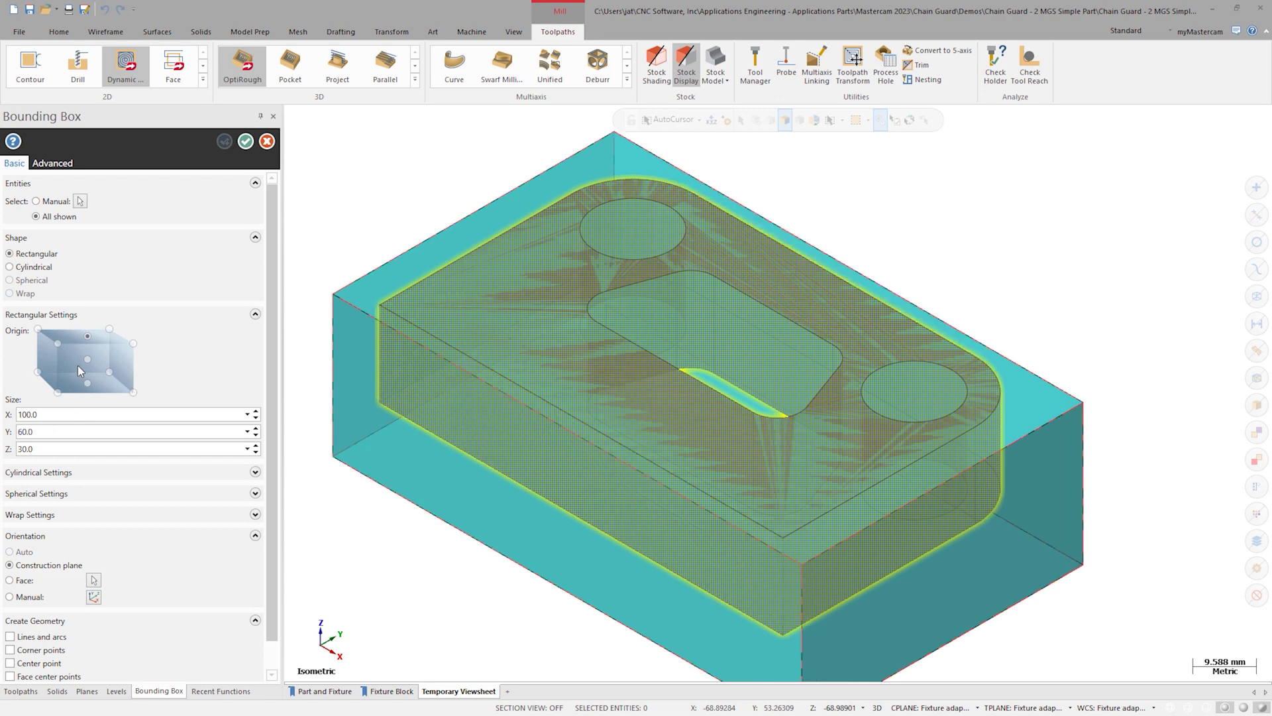
pyautogui.click(245, 142)
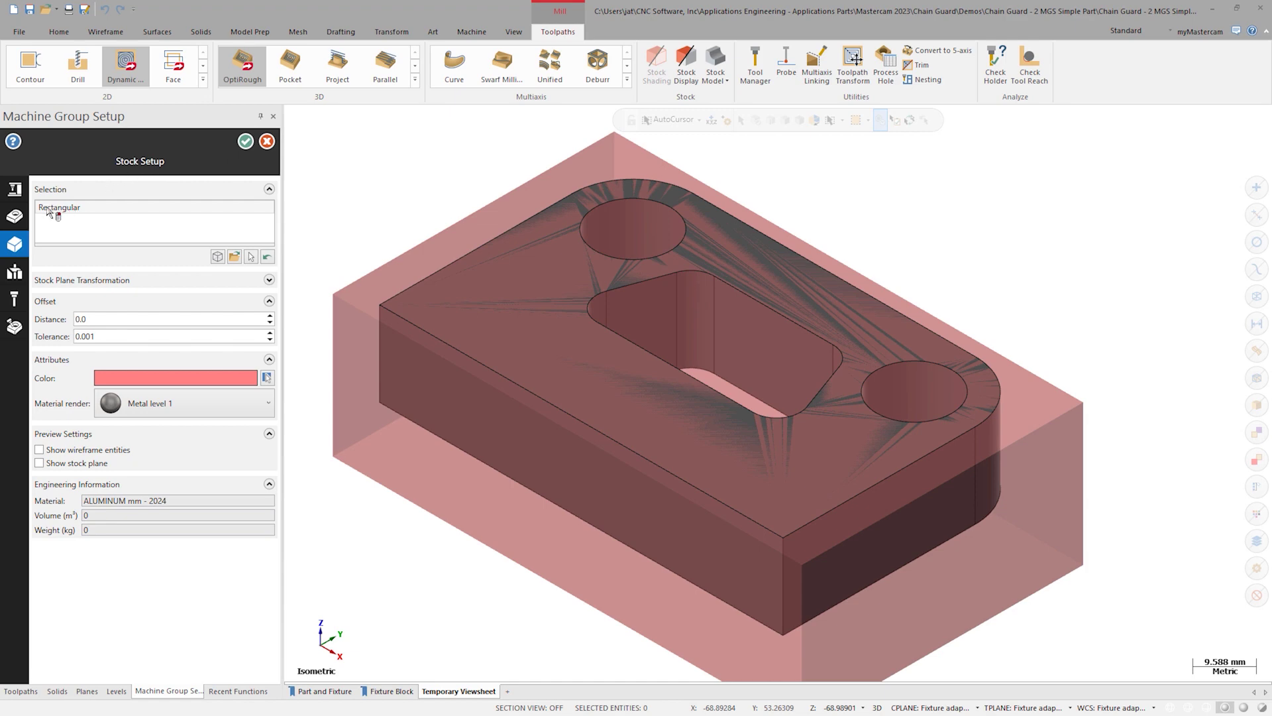
# - Confirm the Machine Group Setup with the new rectangular stock
pyautogui.moveTo(20, 219)
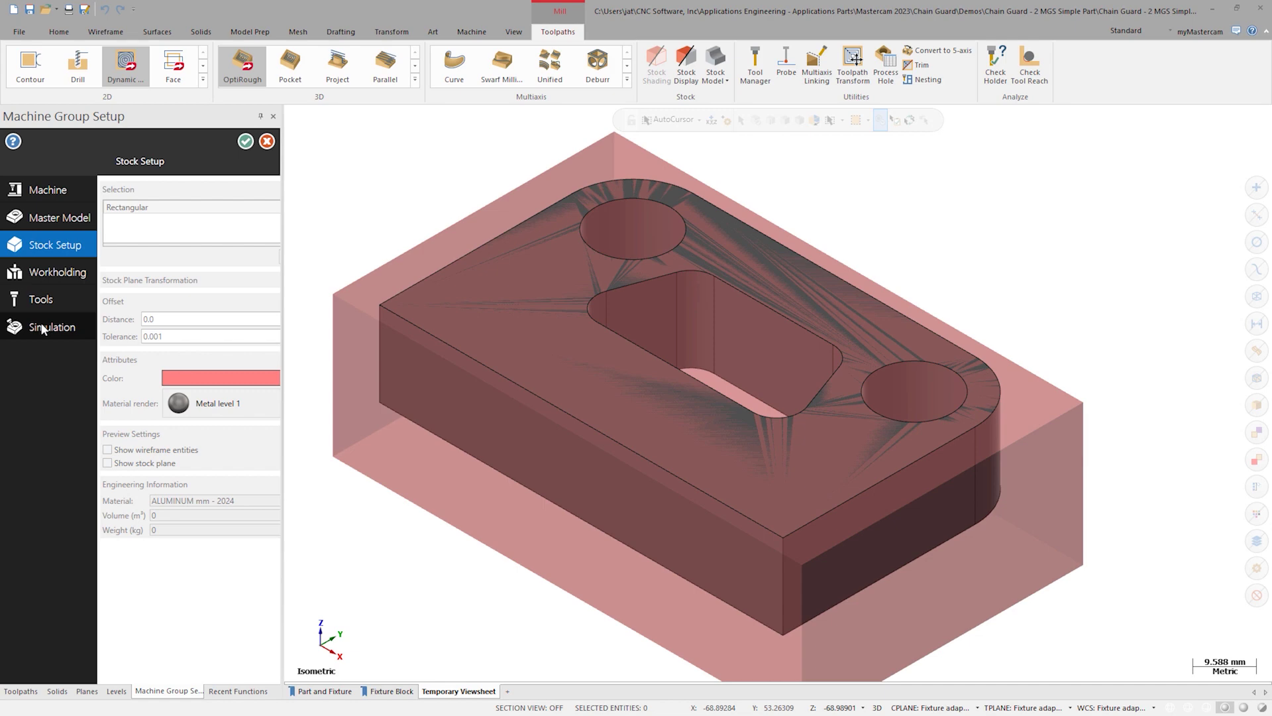
pyautogui.click(245, 142)
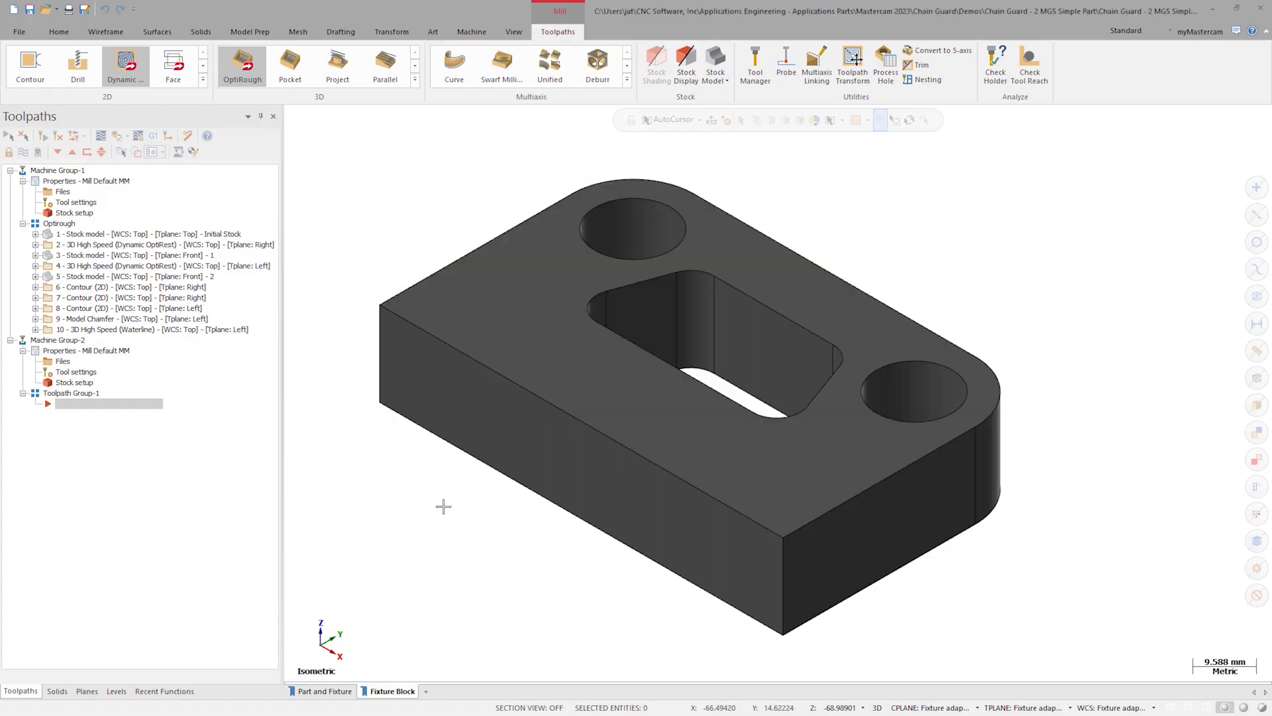
# - Start a 2D Dynamic Mill toolpath and chain the plate's outer top edge
pyautogui.click(128, 66)
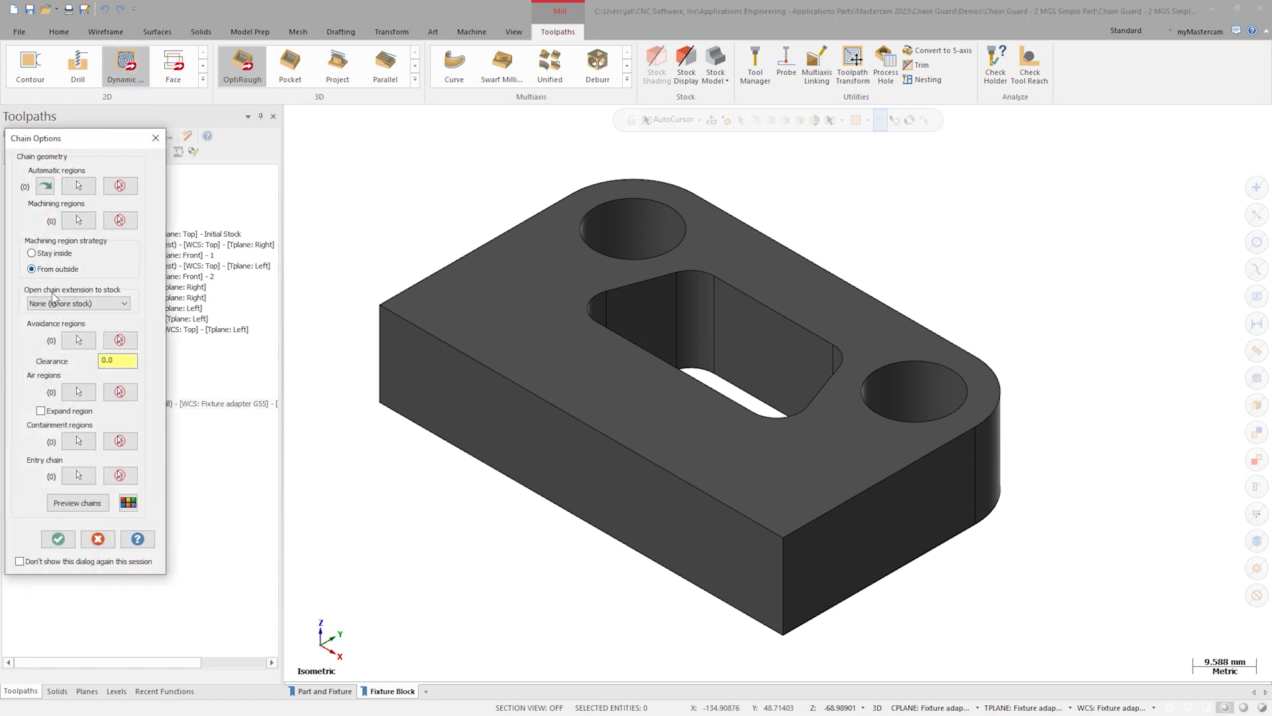
pyautogui.click(78, 340)
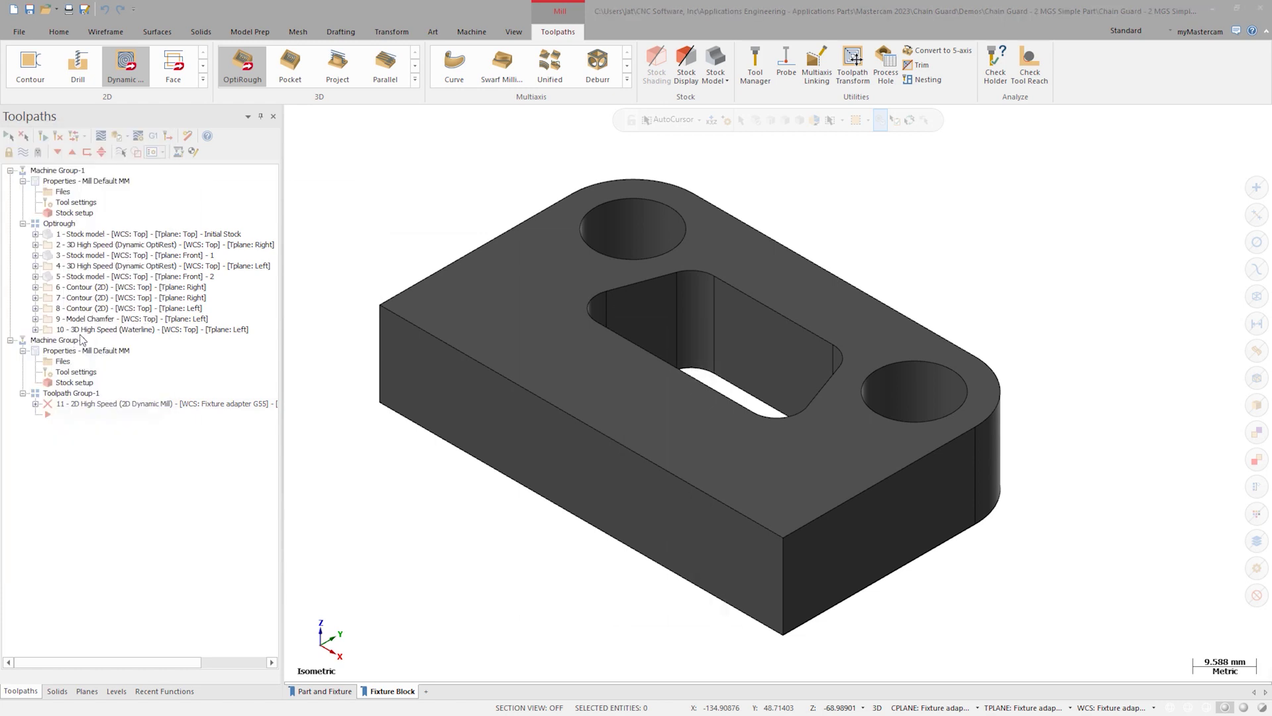
pyautogui.click(419, 328)
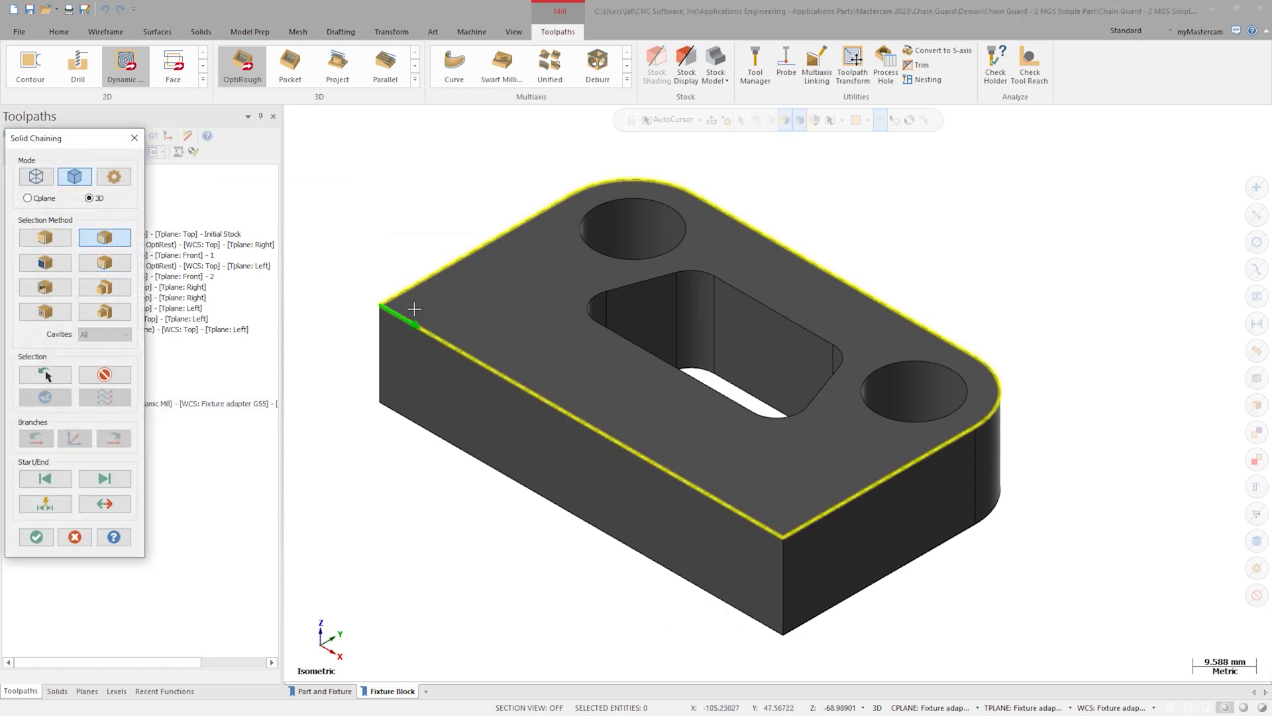
pyautogui.click(37, 536)
# - View the plate from Top, preview the chains against the stock, and accept the chain options
pyautogui.rightClick(347, 464)
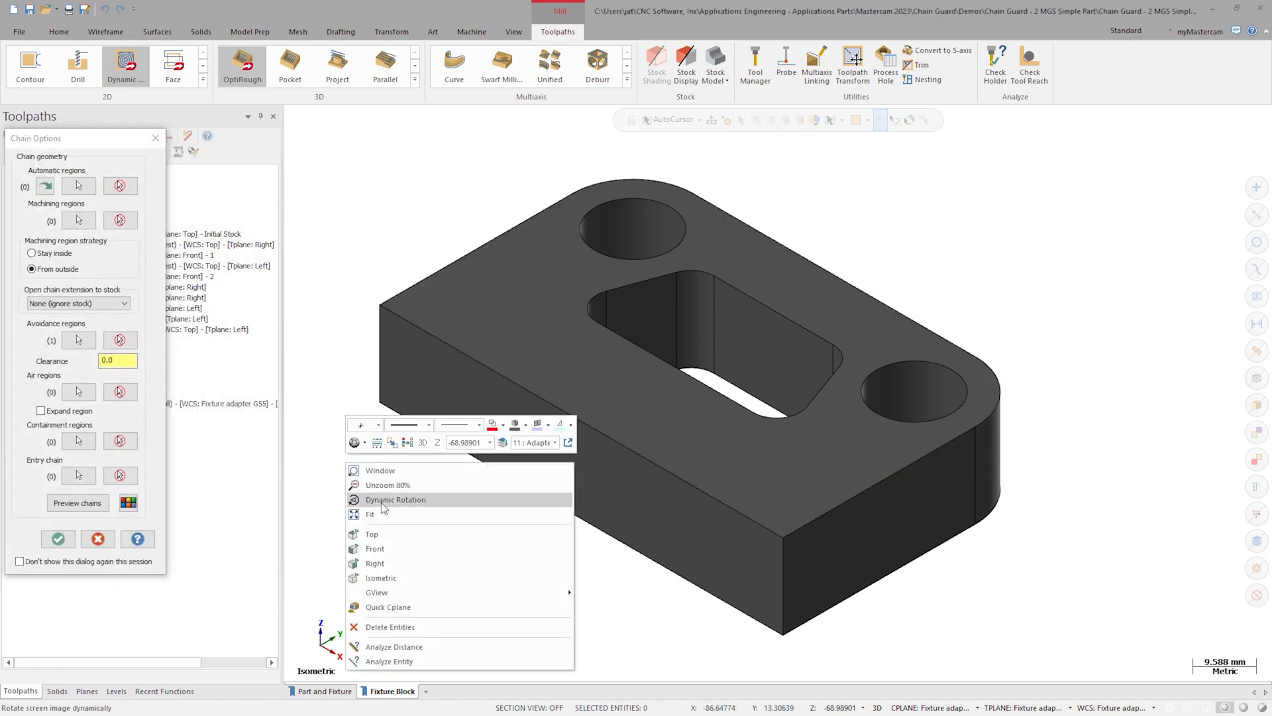
pyautogui.click(380, 534)
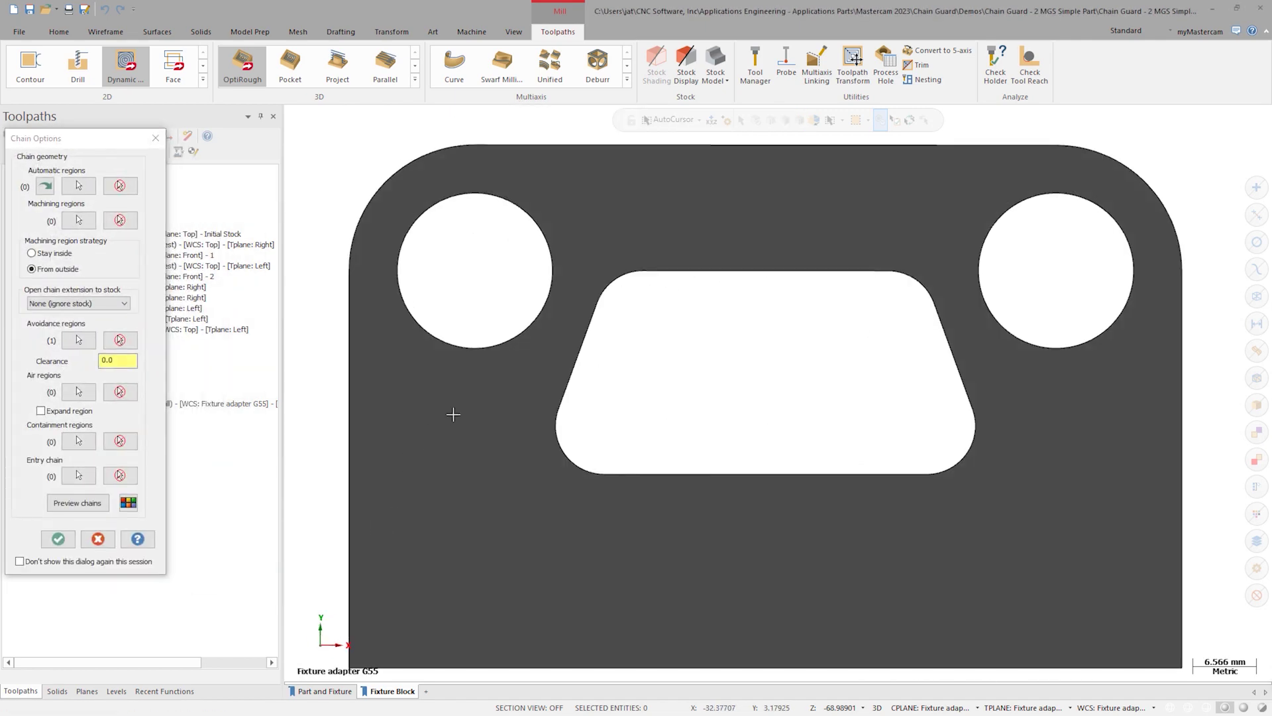
pyautogui.scroll(-3, 453, 414)
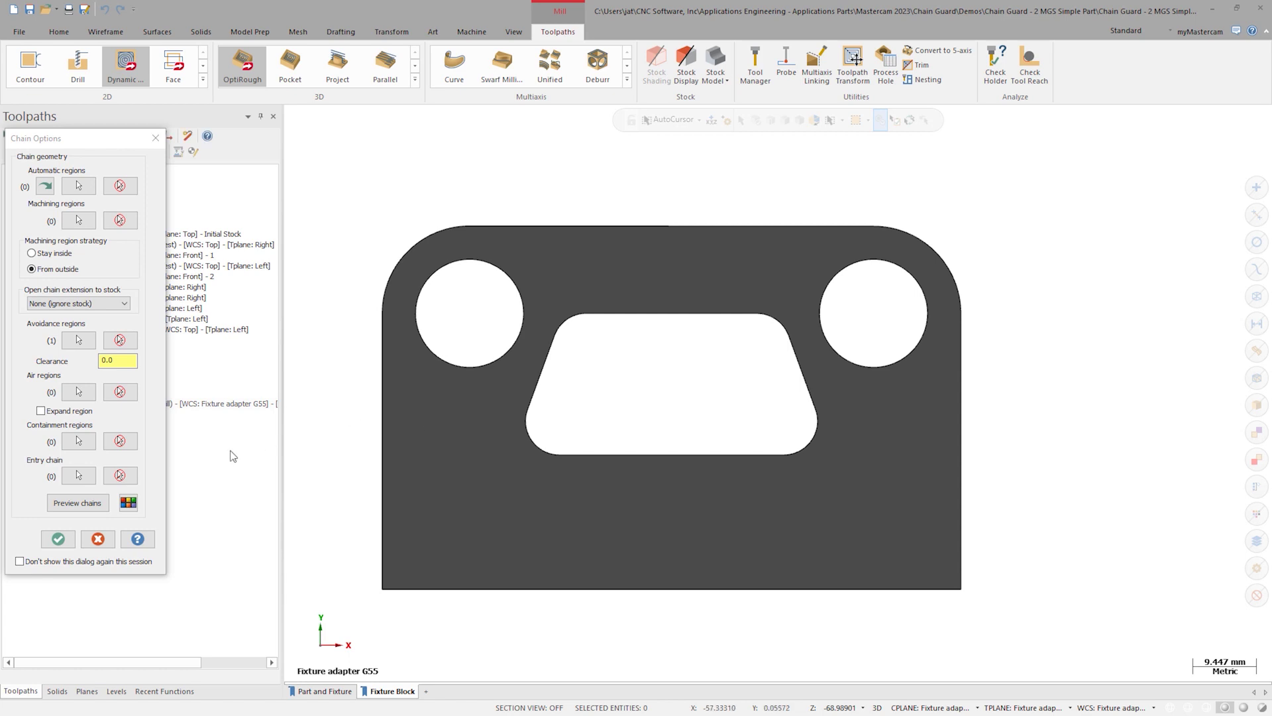
pyautogui.click(87, 503)
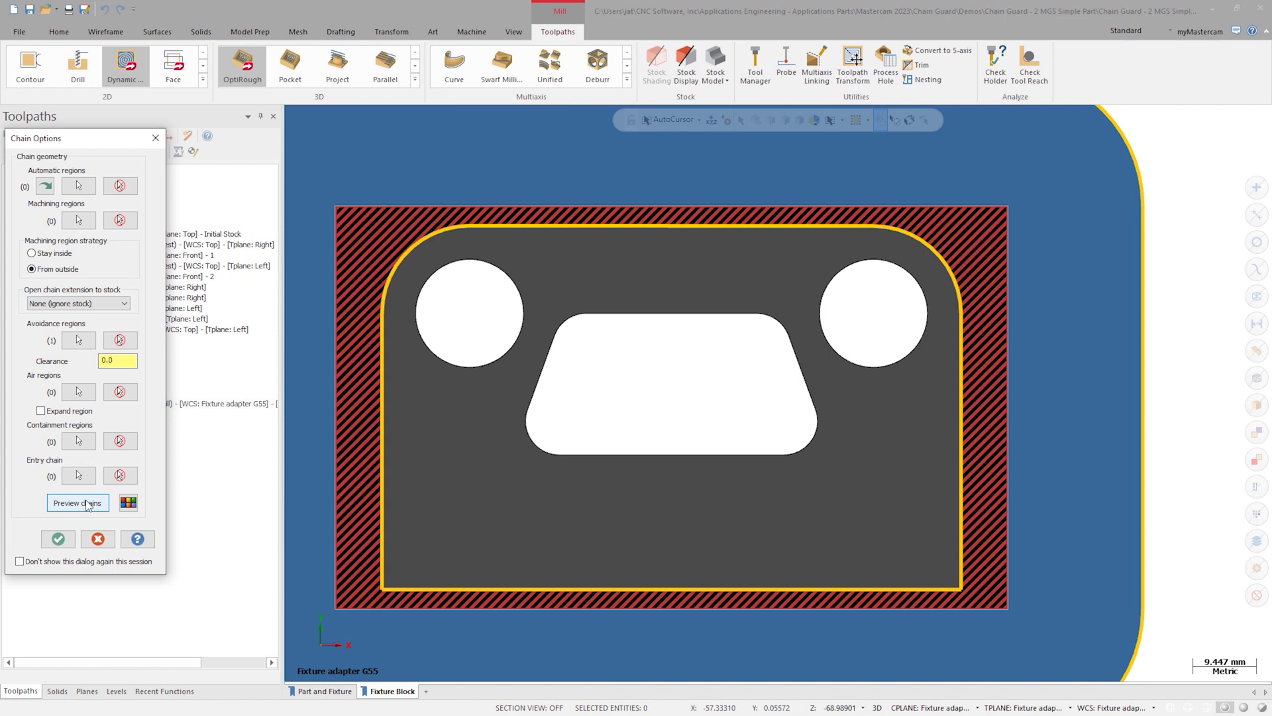
pyautogui.click(88, 505)
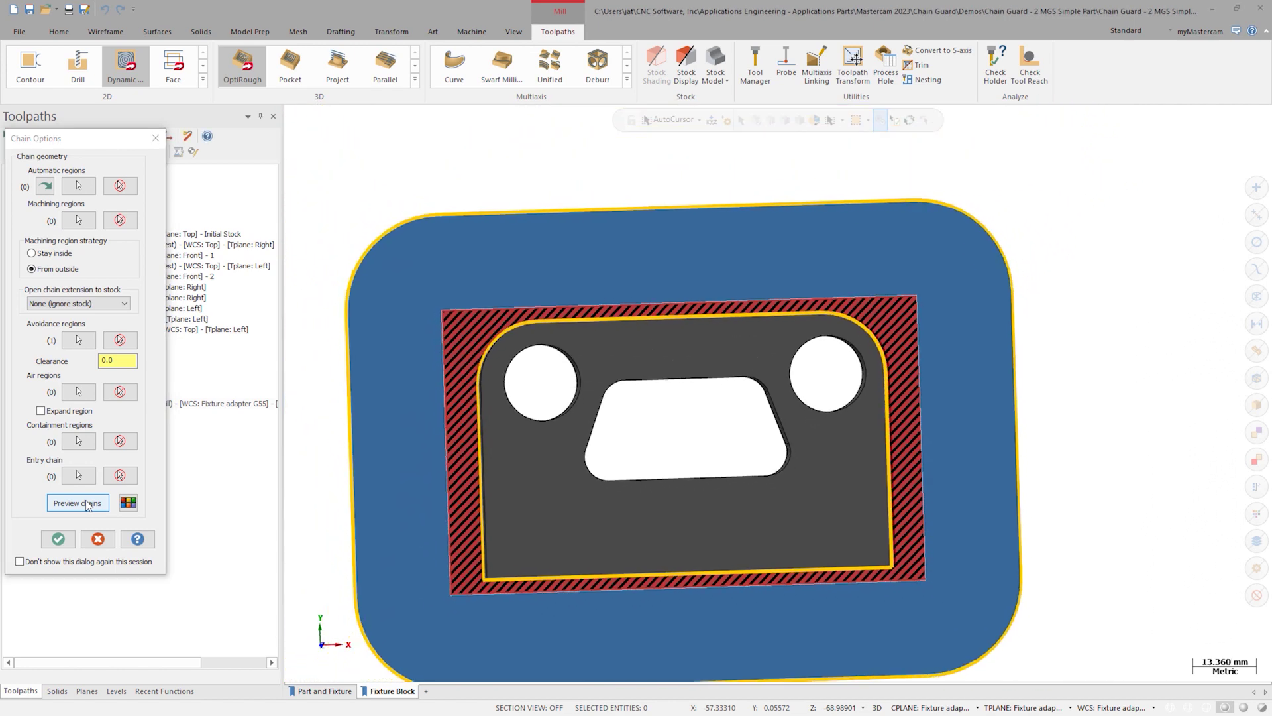
pyautogui.click(57, 538)
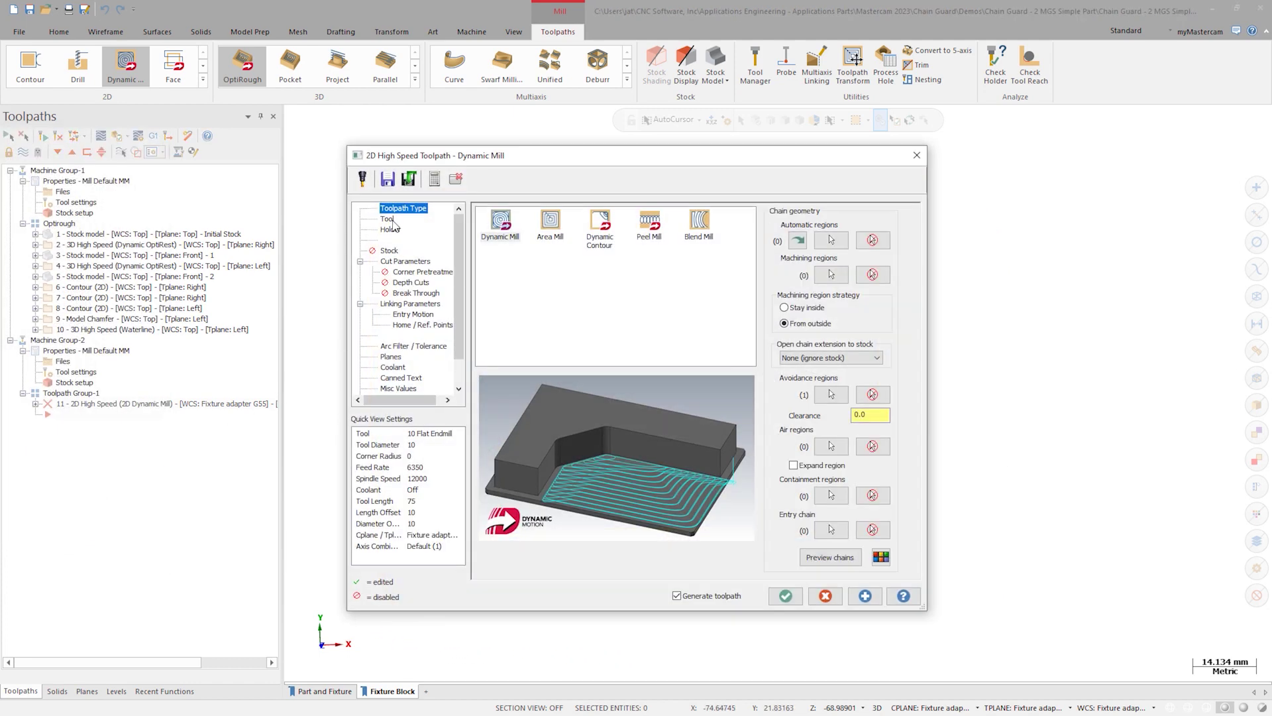
# - Set an associative depth of -2.0 from the plate's lower-left edge and generate the toolpath
pyautogui.click(389, 220)
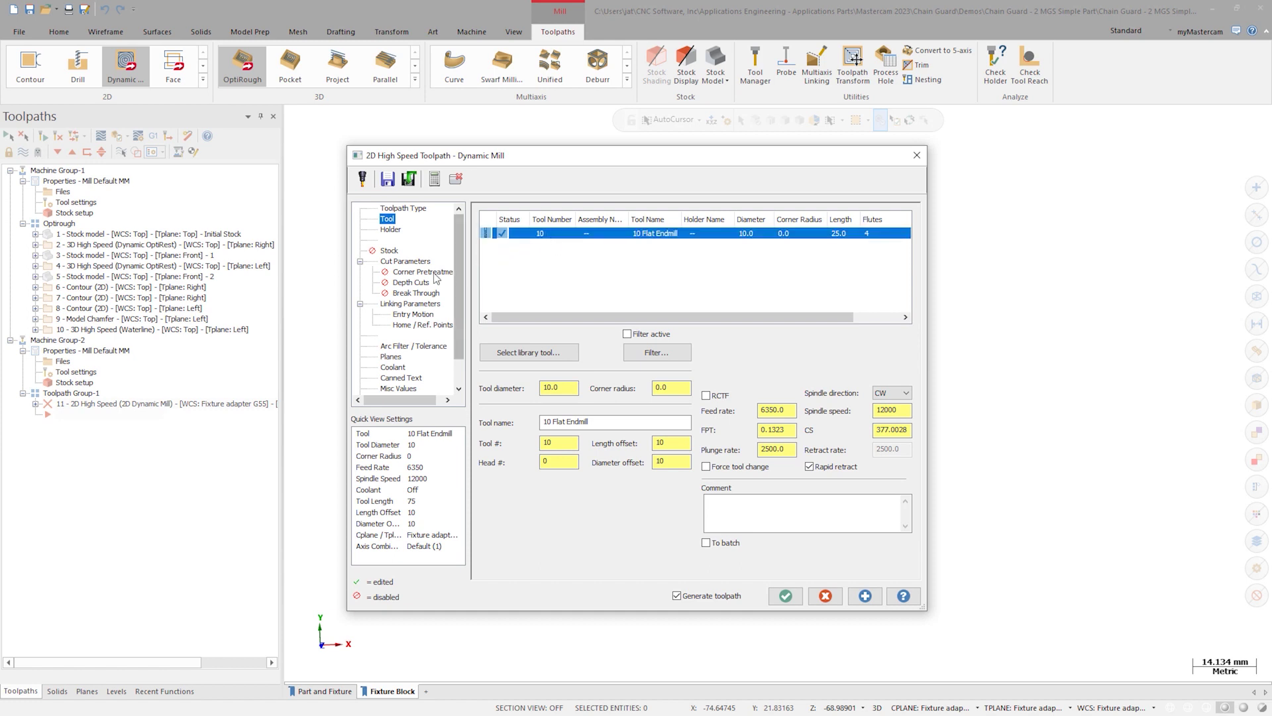
pyautogui.click(410, 305)
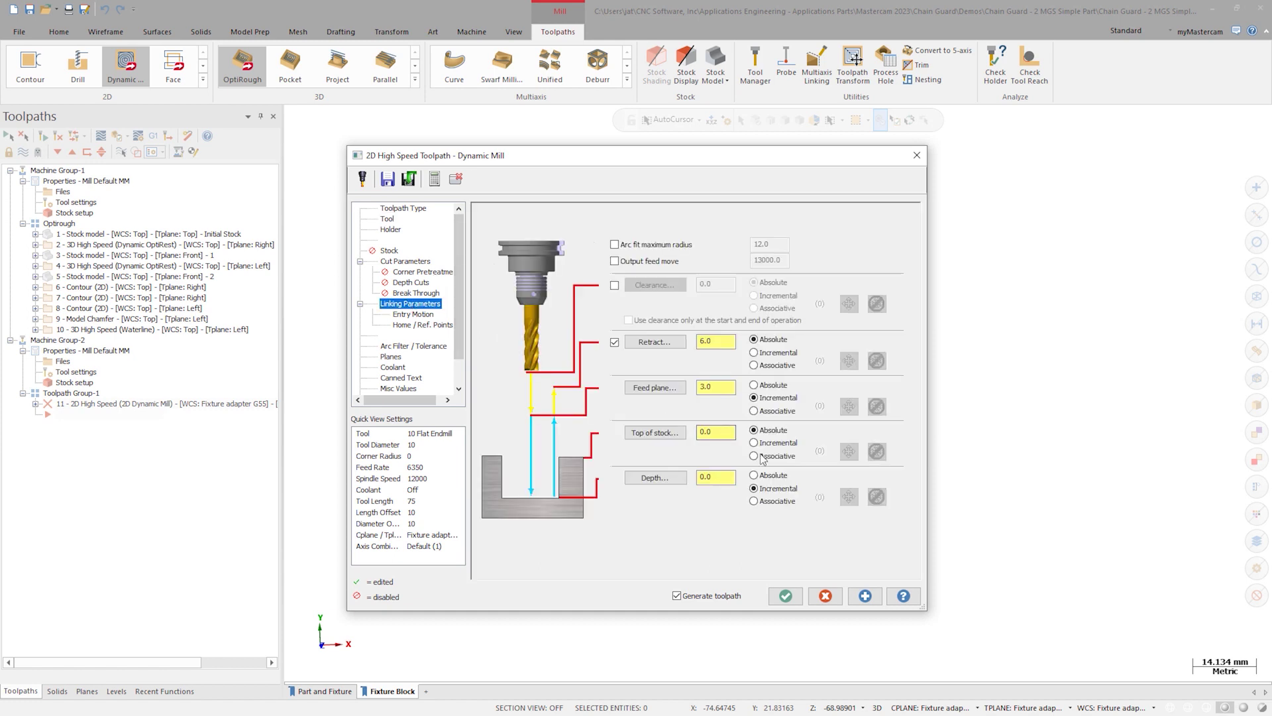
pyautogui.click(787, 504)
pyautogui.click(715, 477)
pyautogui.write('-2.')
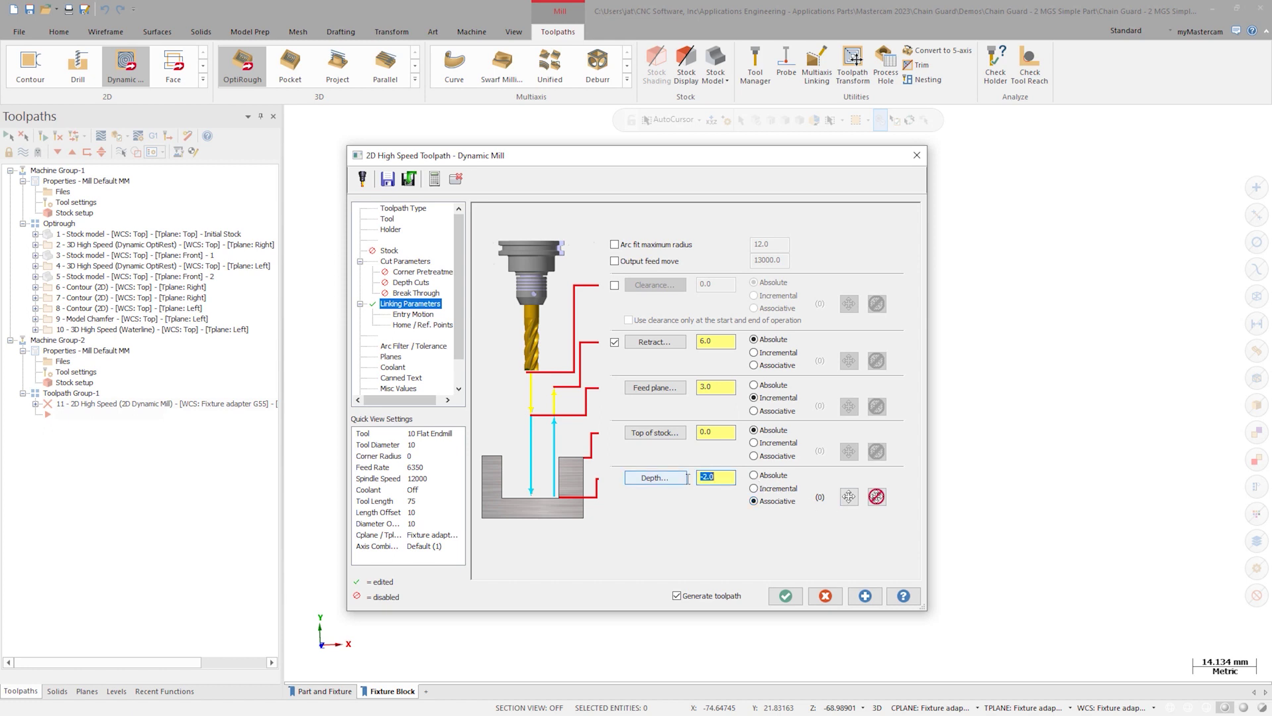
pyautogui.click(876, 496)
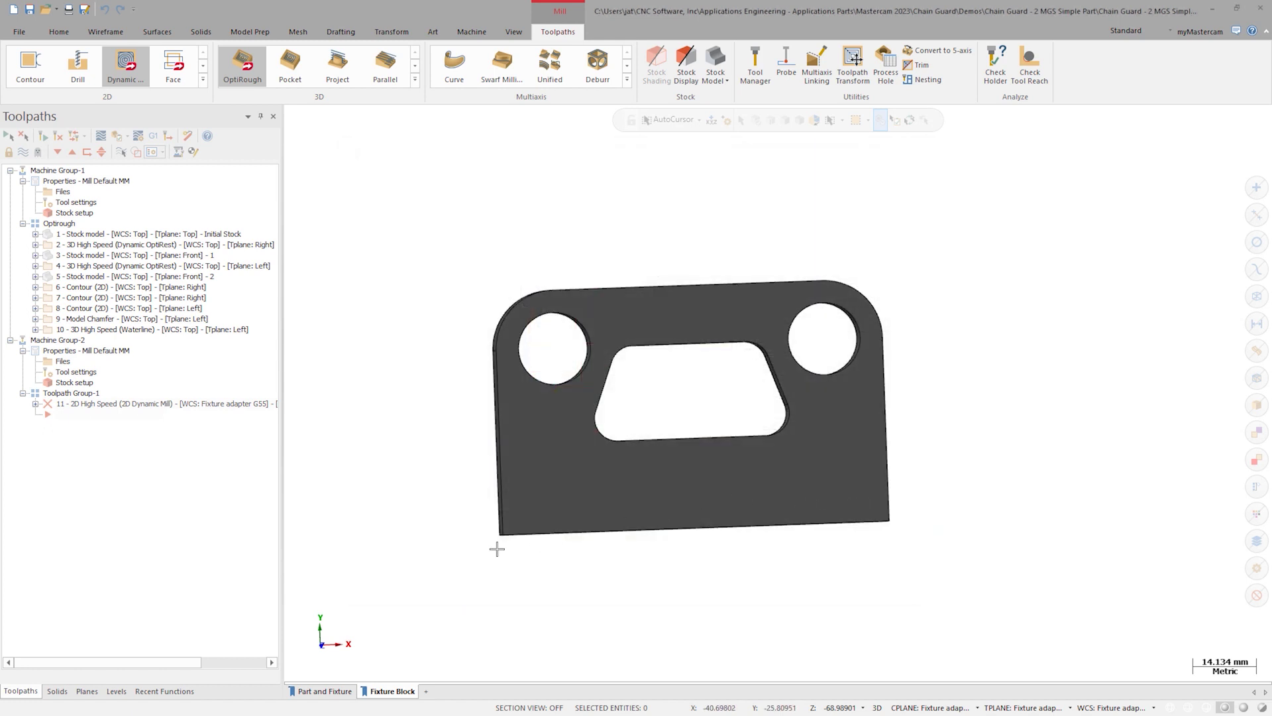
pyautogui.moveTo(491, 539); pyautogui.dragTo(501, 516, button='middle')
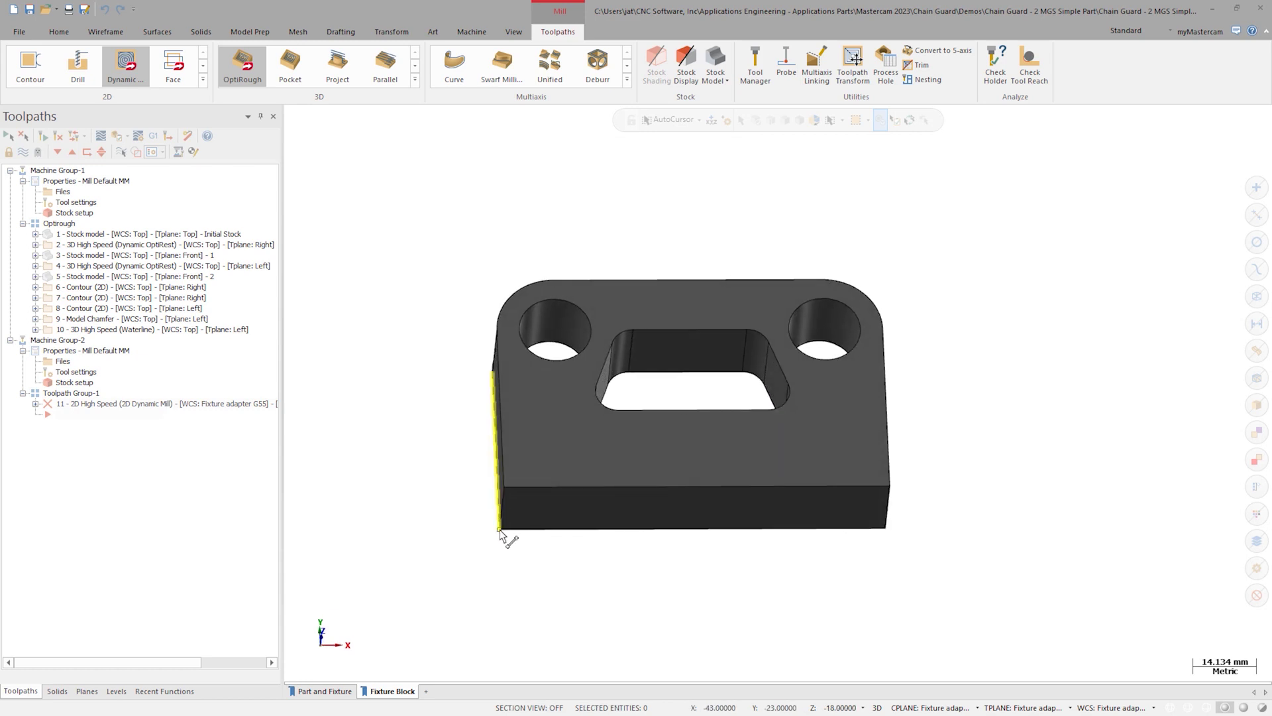
pyautogui.click(500, 528)
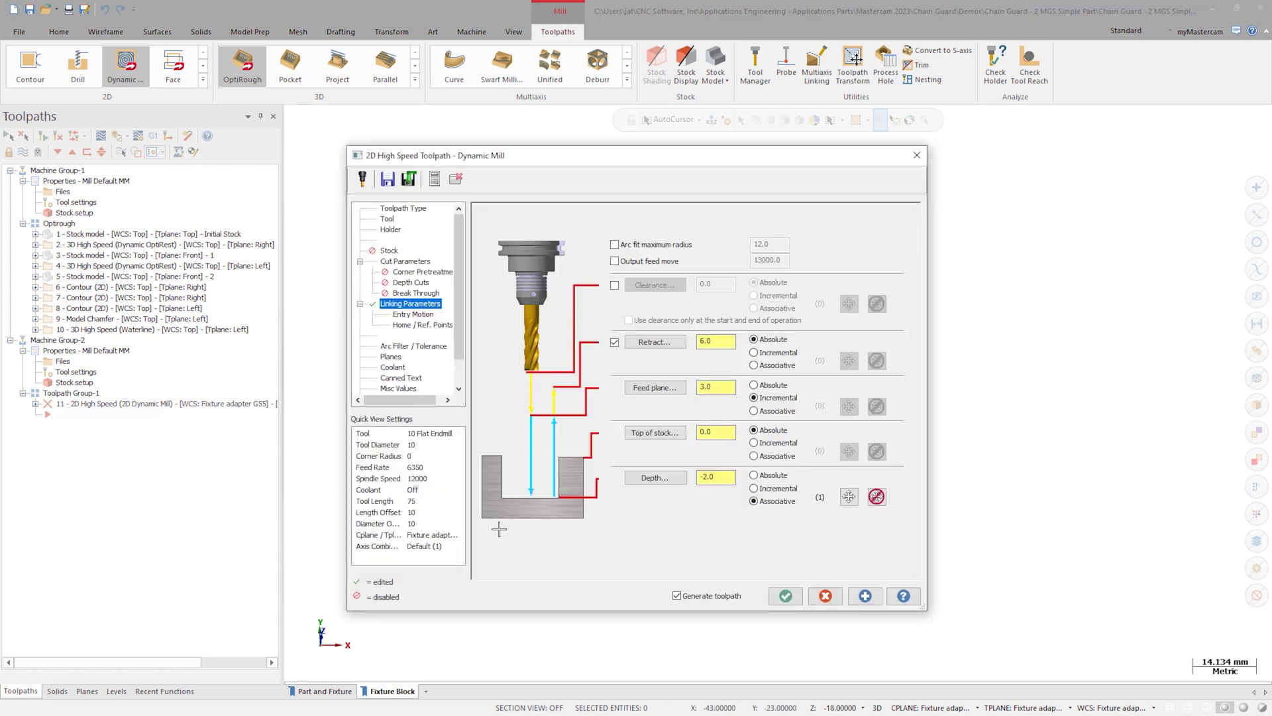
pyautogui.click(792, 597)
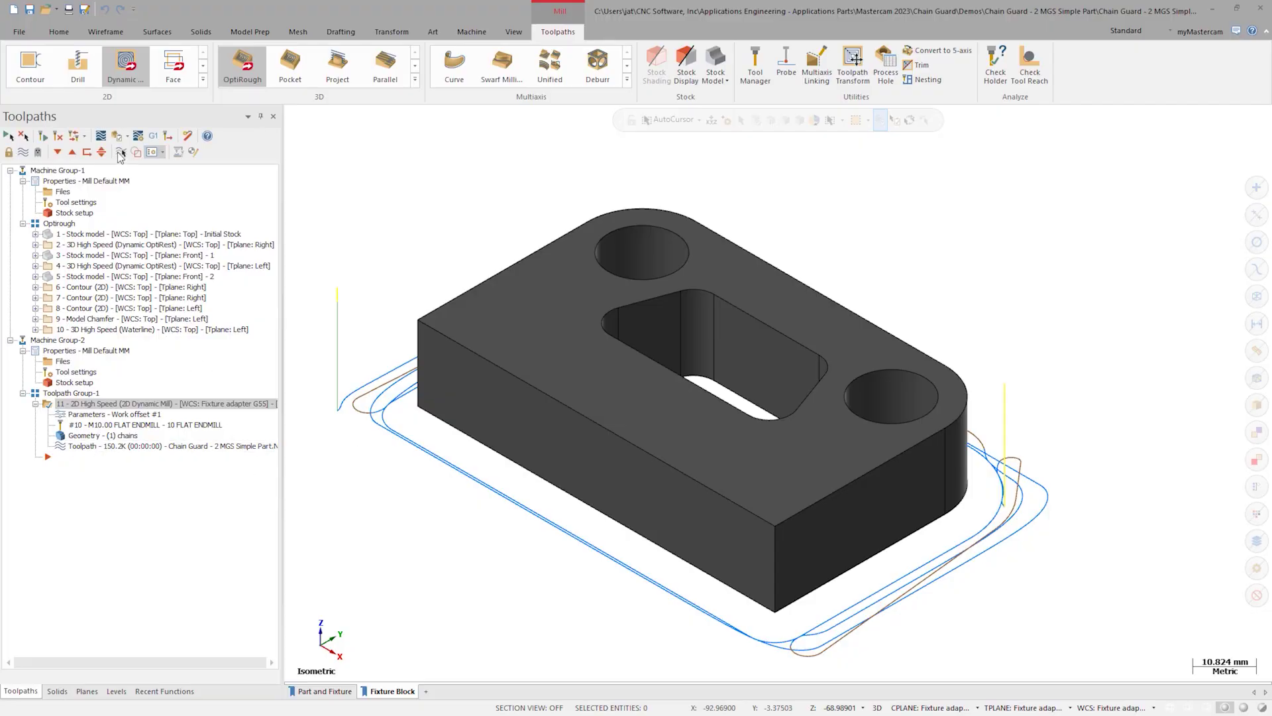
# - Verify operation 11's Dynamic Mill toolpath in Mastercam Simulator
pyautogui.click(116, 135)
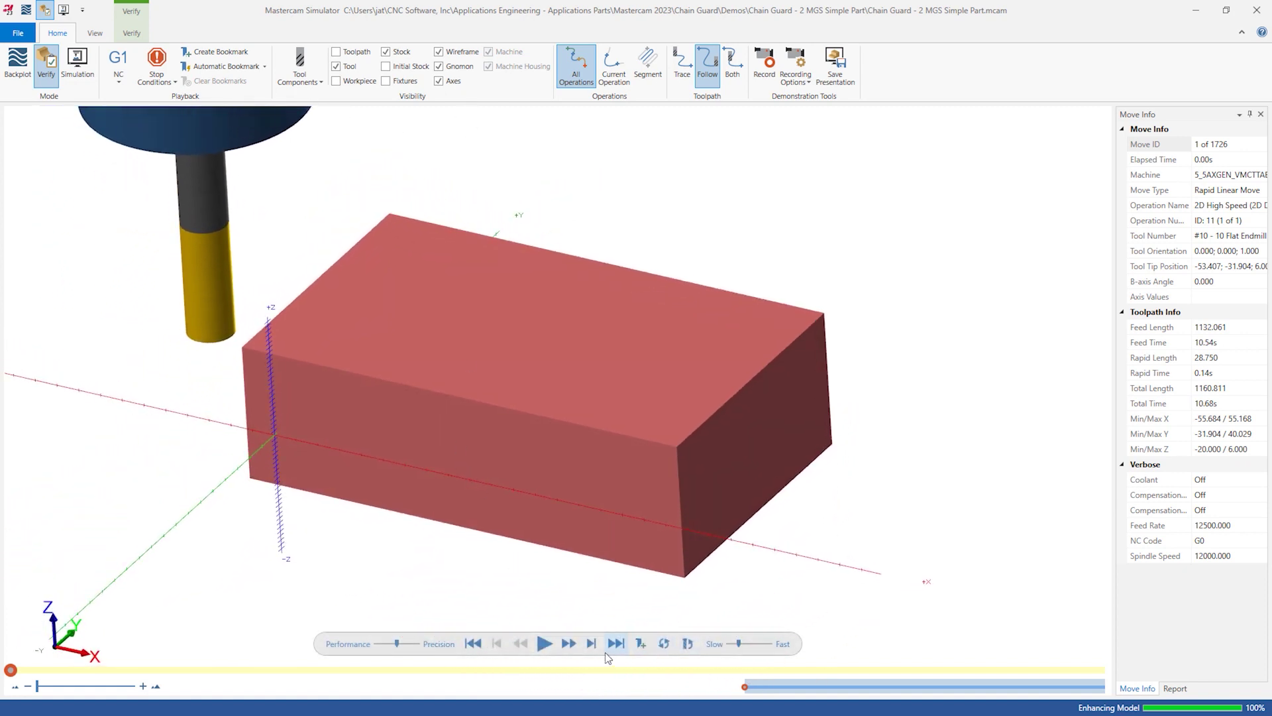
# - Play the cutting simulation of the Dynamic Mill toolpath on the stock block
pyautogui.click(545, 645)
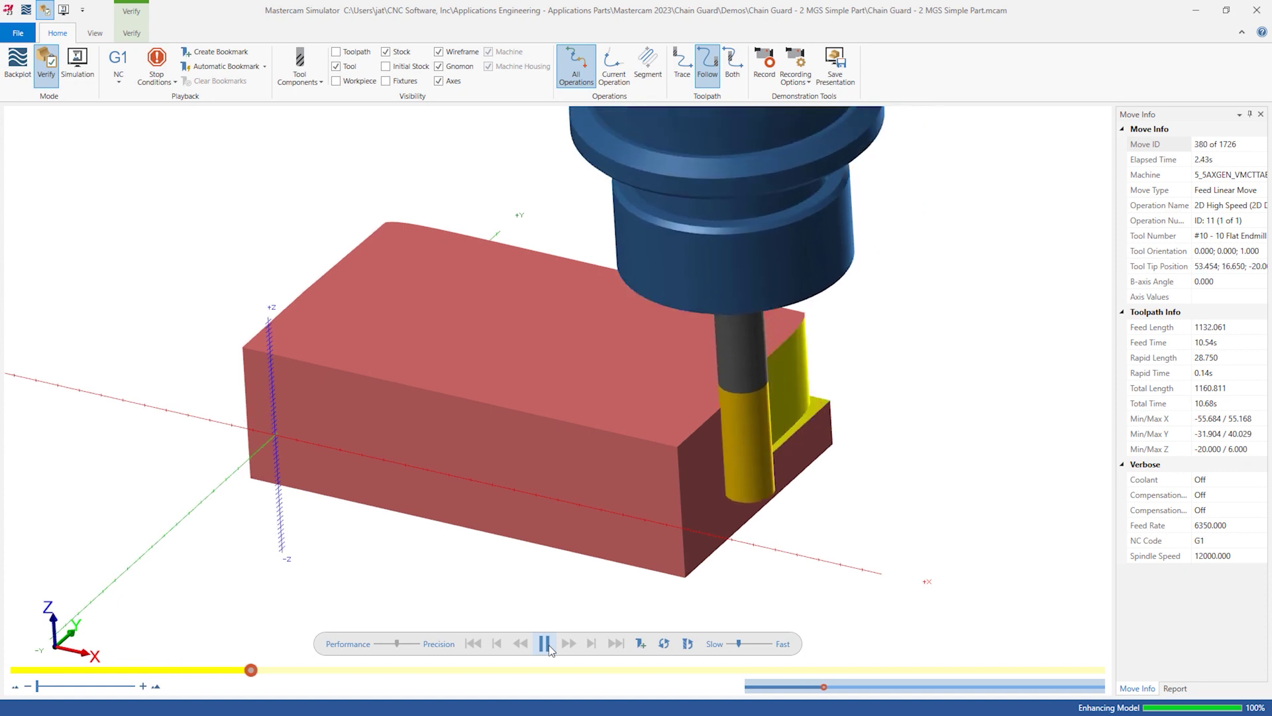